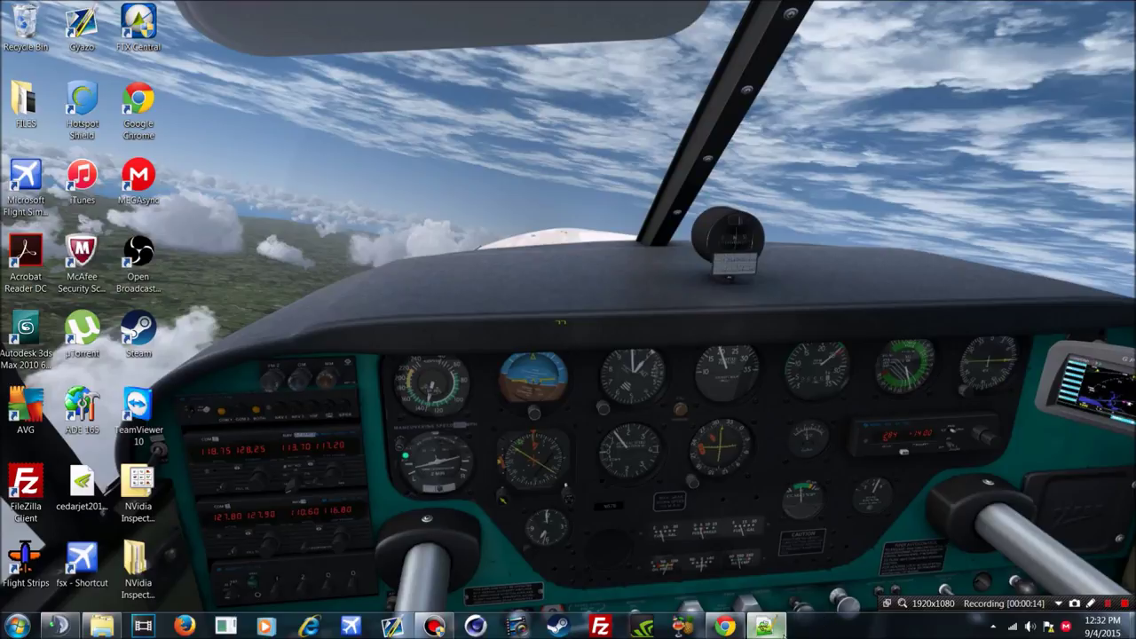
# Highlight the FSX cfg tweak lines like HIGHMEMFIX=1 and AffinityMask=84 in Notepad++, then close the notes.
pyautogui.click(767, 626)
pyautogui.moveTo(420, 328)
pyautogui.mouseDown()
pyautogui.moveTo(361, 246)
pyautogui.moveTo(248, 30)
pyautogui.mouseUp()
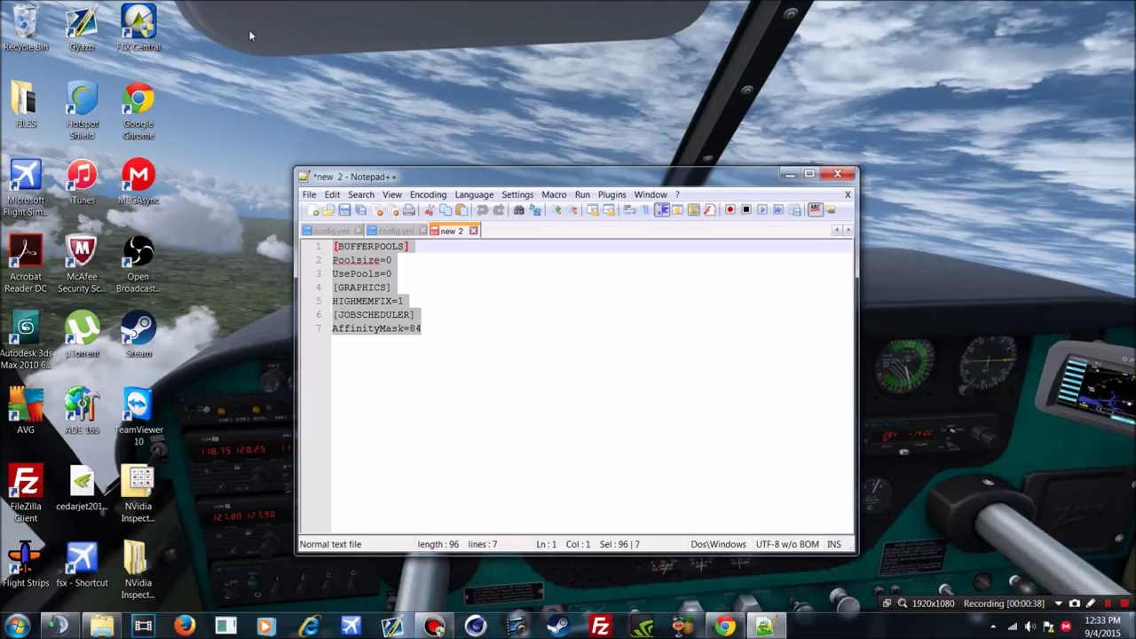
pyautogui.click(837, 174)
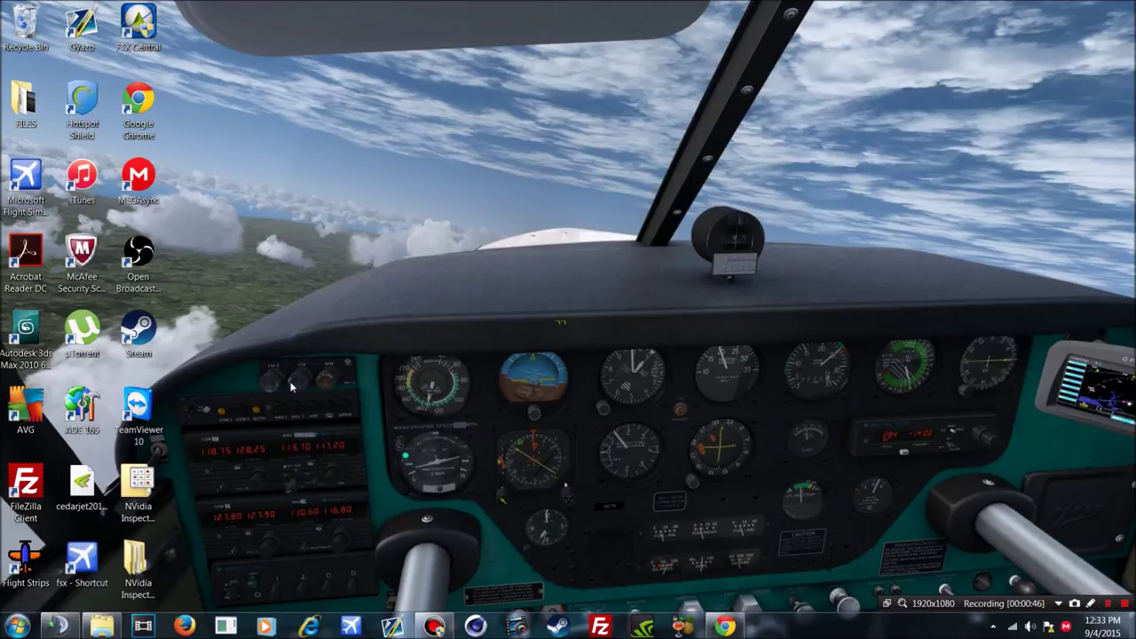
pyautogui.click(160, 577)
# Open the NVidia Inspector v1.9.7.3 folder and launch the driver profile settings editor.
pyautogui.doubleClick(161, 577)
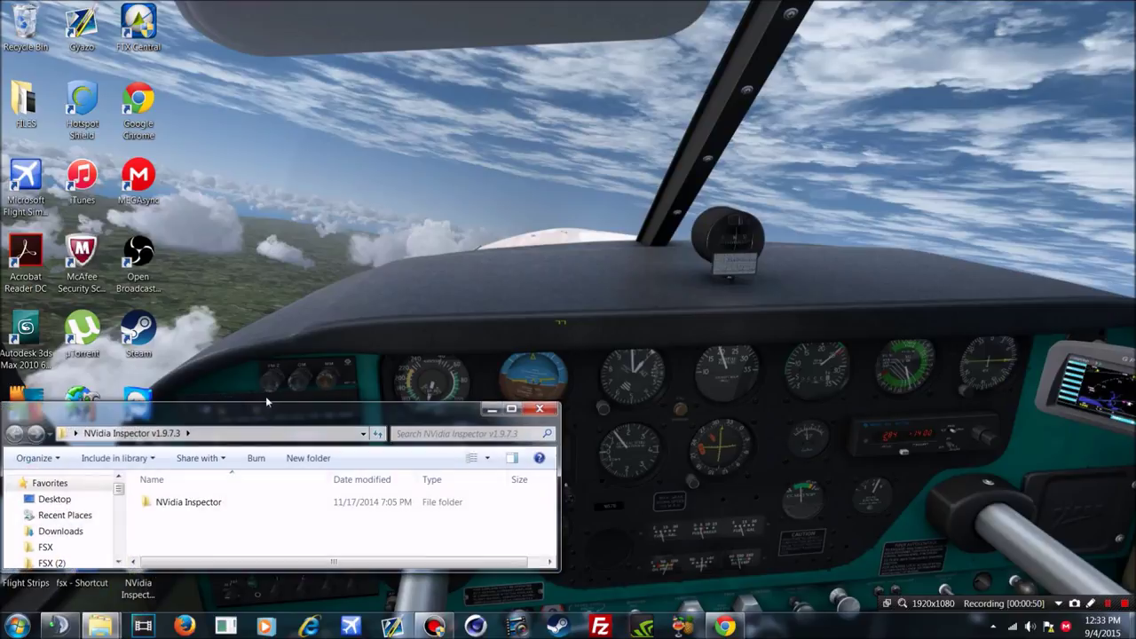
pyautogui.doubleClick(320, 500)
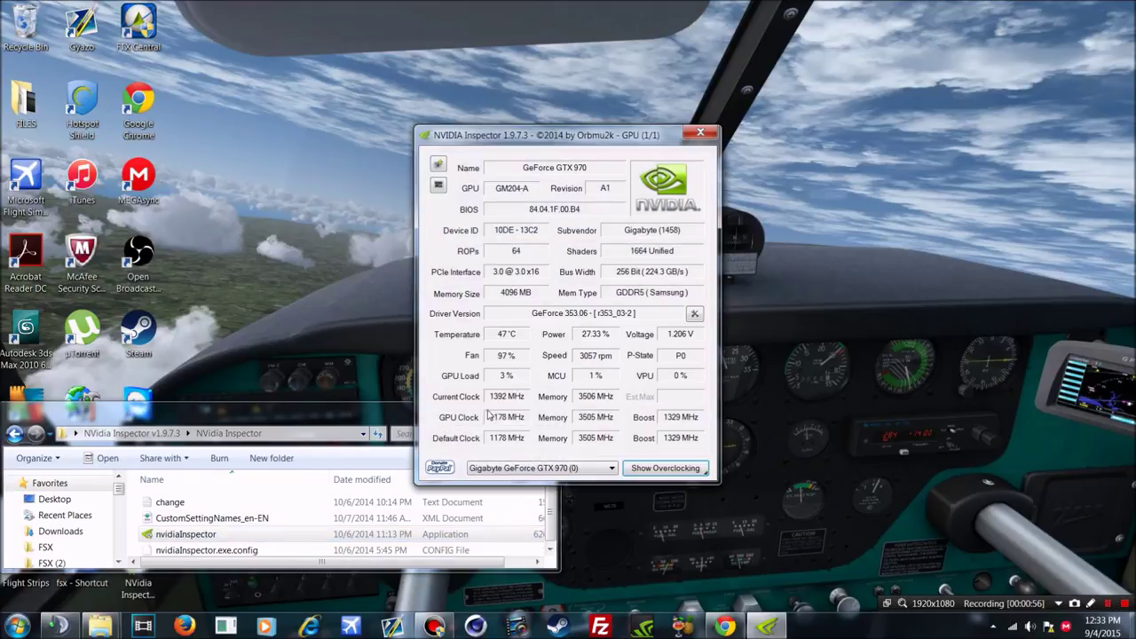
pyautogui.click(490, 414)
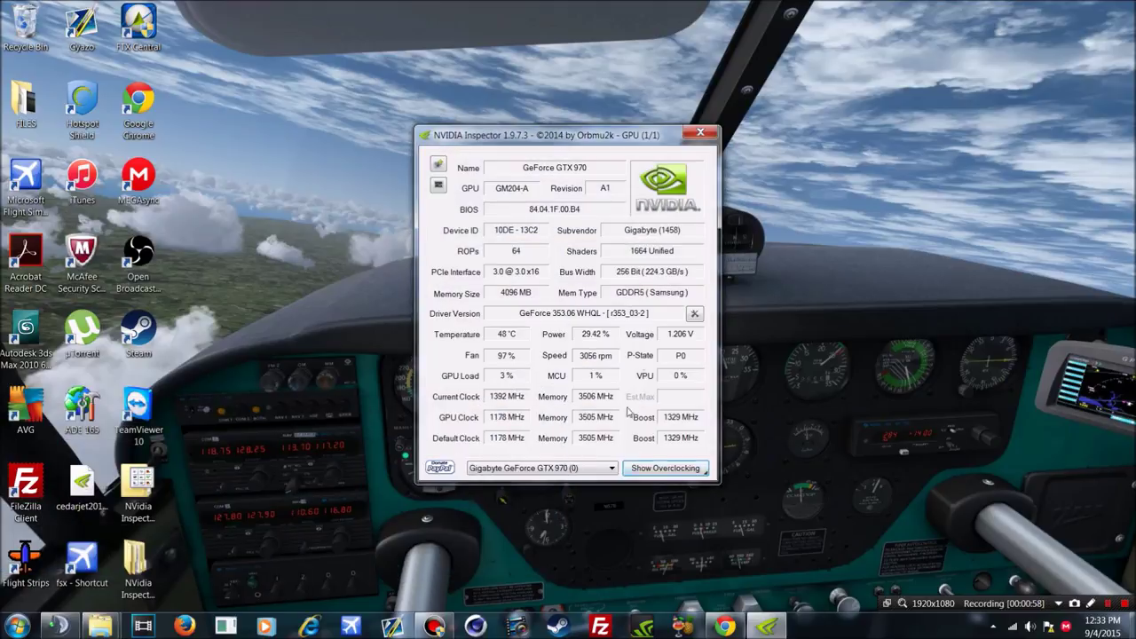
pyautogui.doubleClick(152, 516)
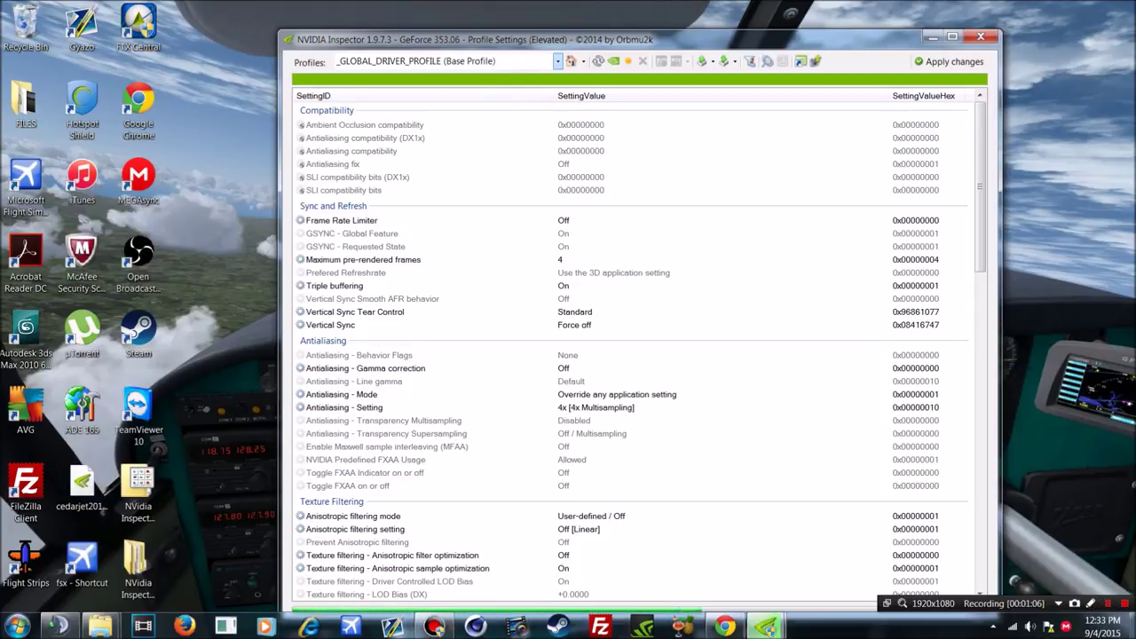
# Load the MS Flight Simulator X profile, apply its settings, and close NVIDIA Inspector.
pyautogui.write('MSF')
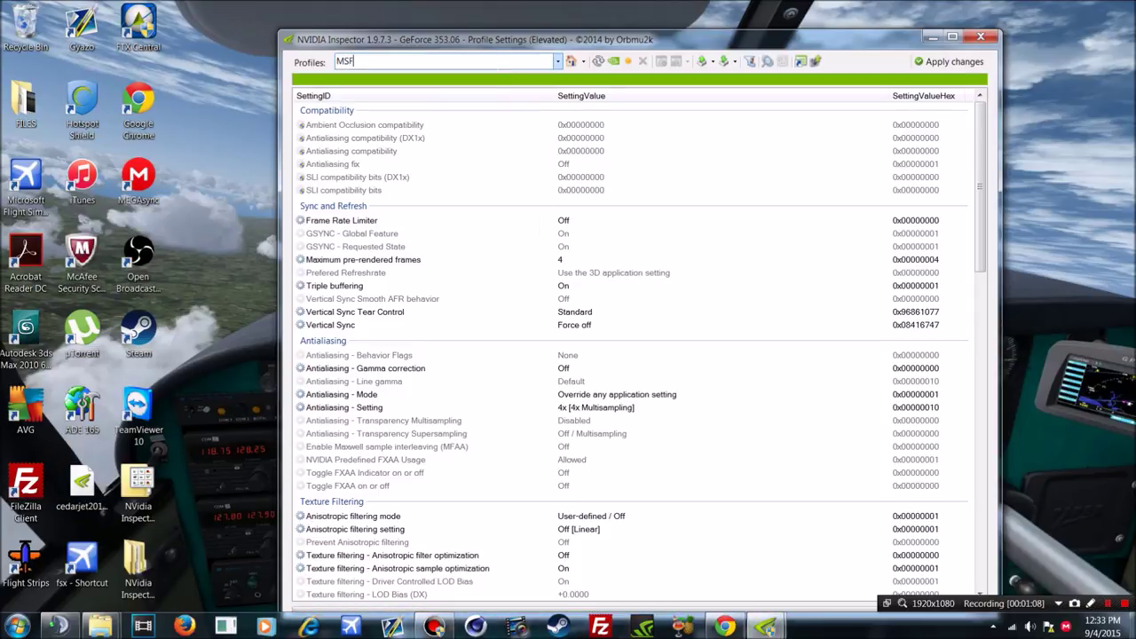
pyautogui.press('Down')
pyautogui.press('Down')
pyautogui.press('Down')
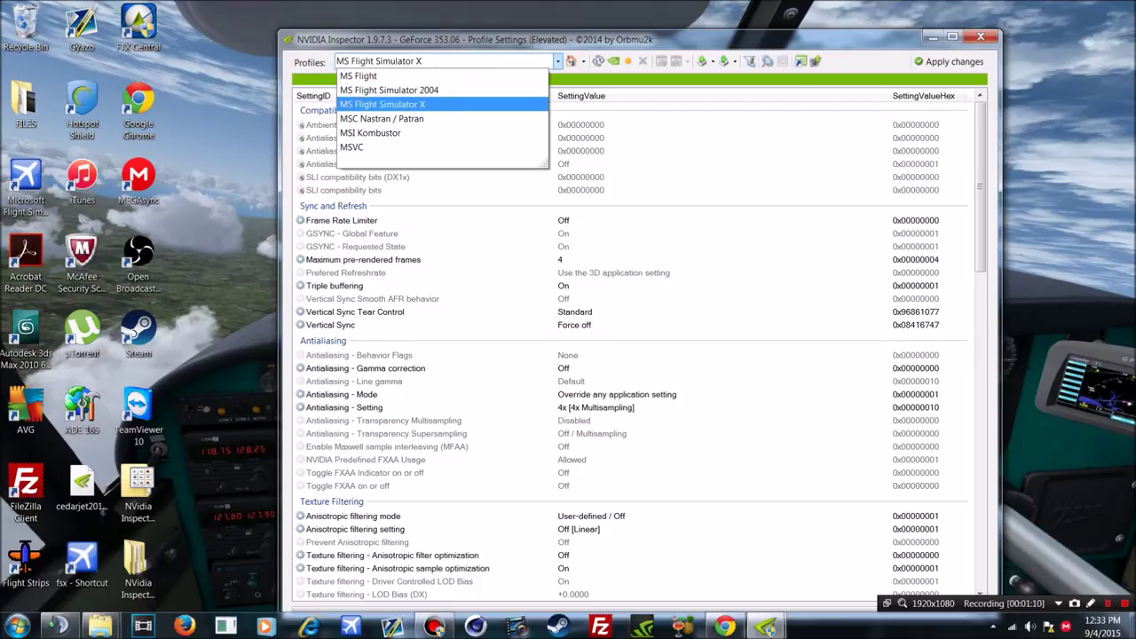
pyautogui.press('Return')
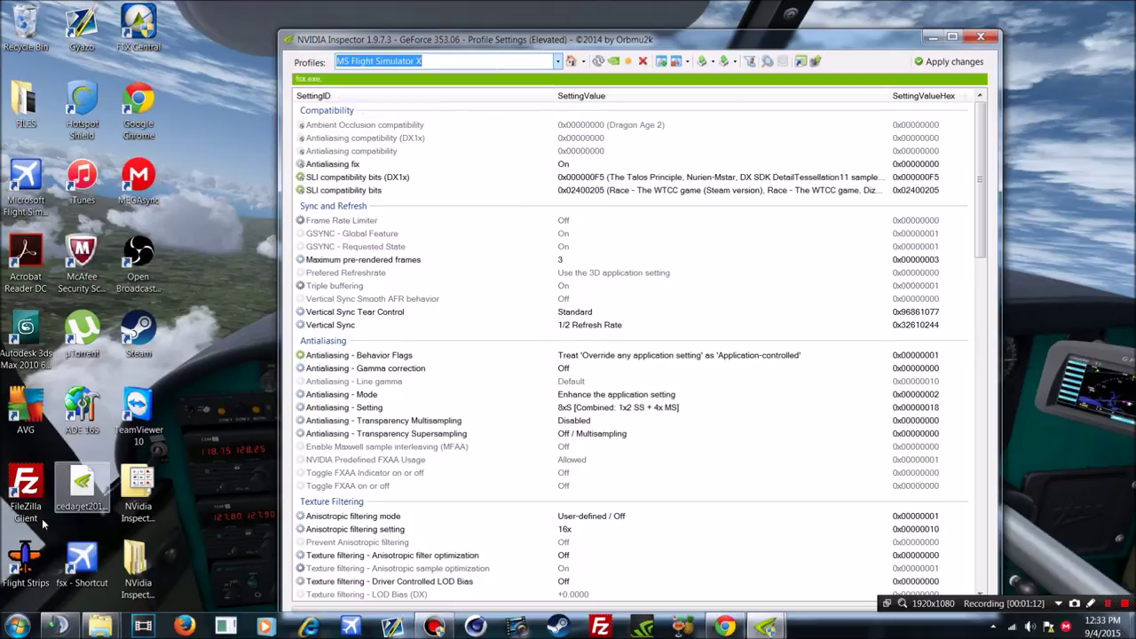
pyautogui.click(91, 492)
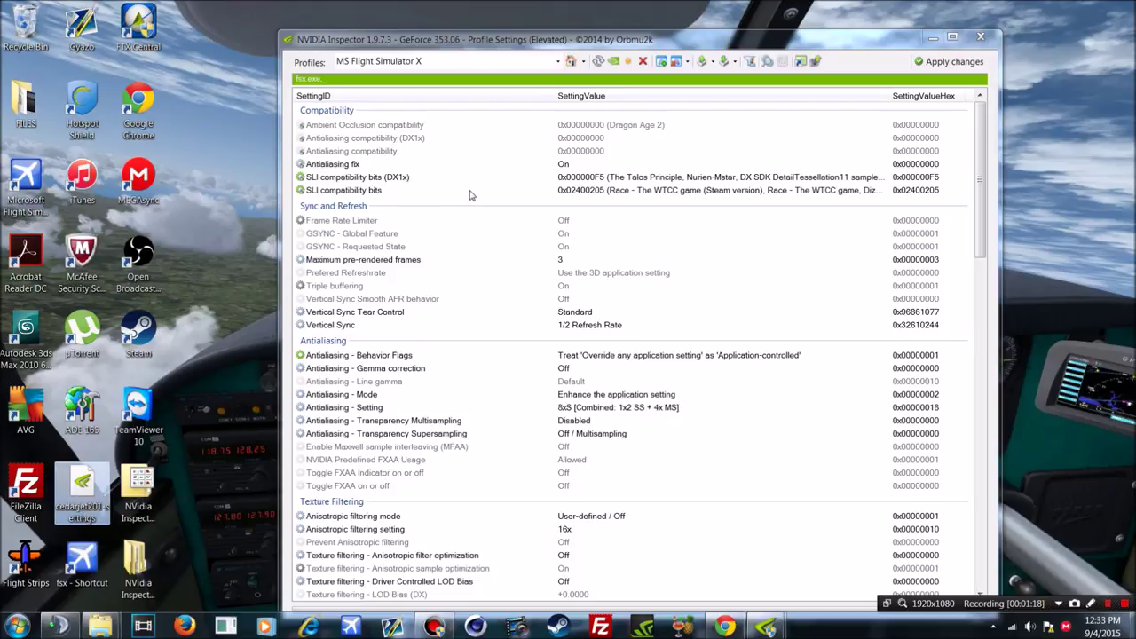
pyautogui.click(926, 69)
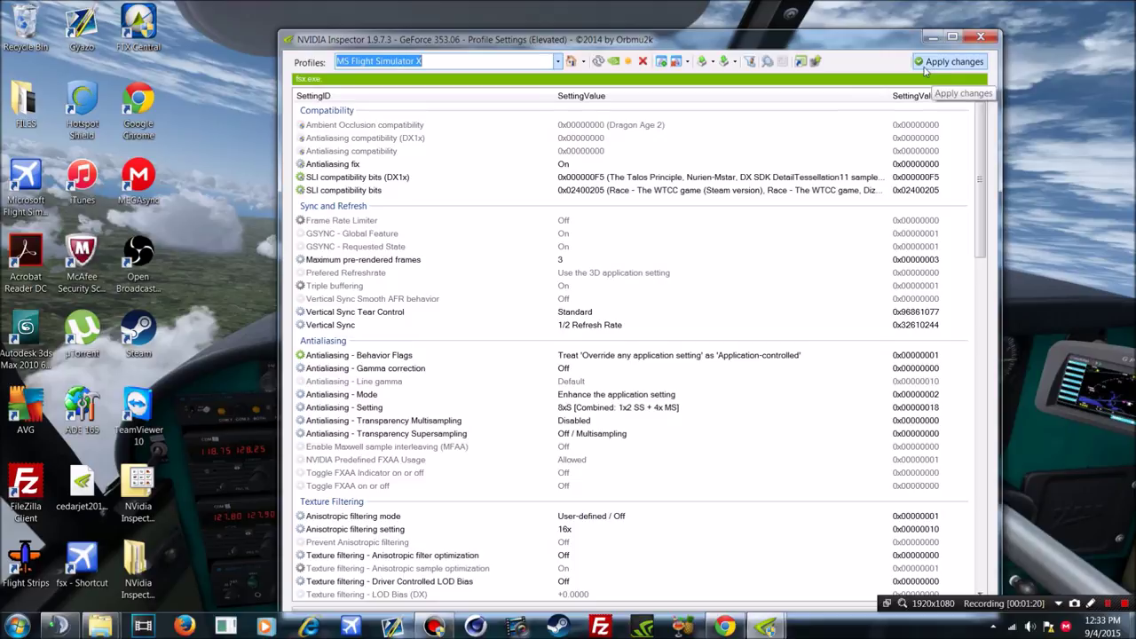
pyautogui.click(926, 69)
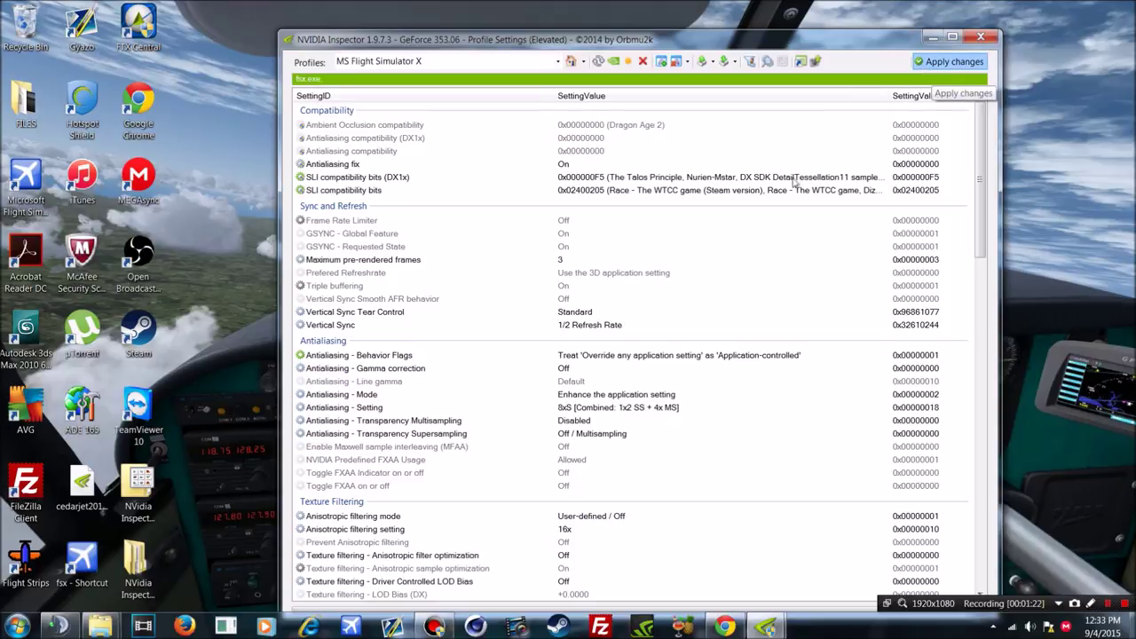
pyautogui.click(978, 38)
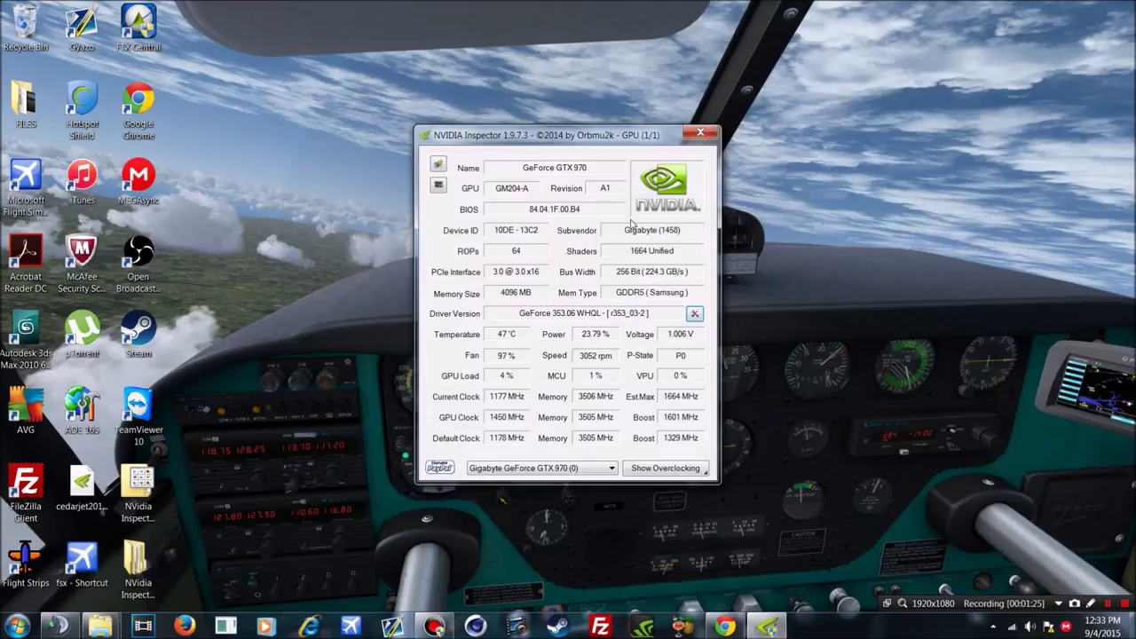
pyautogui.click(701, 134)
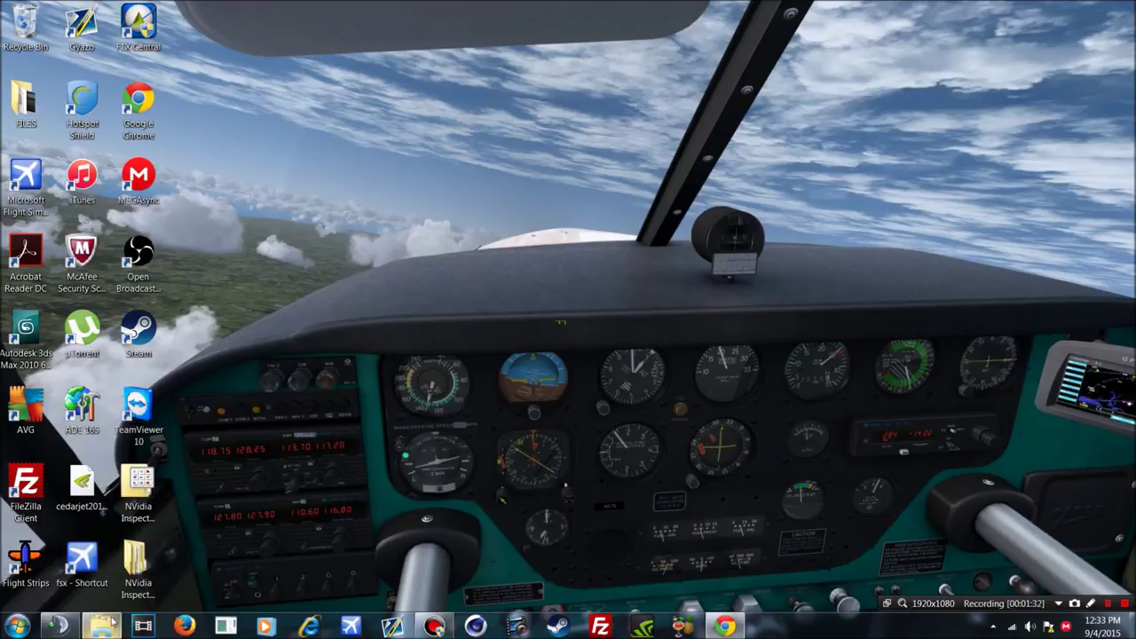
# Go to the Autogen folder inside the main FSX install folder.
pyautogui.click(133, 567)
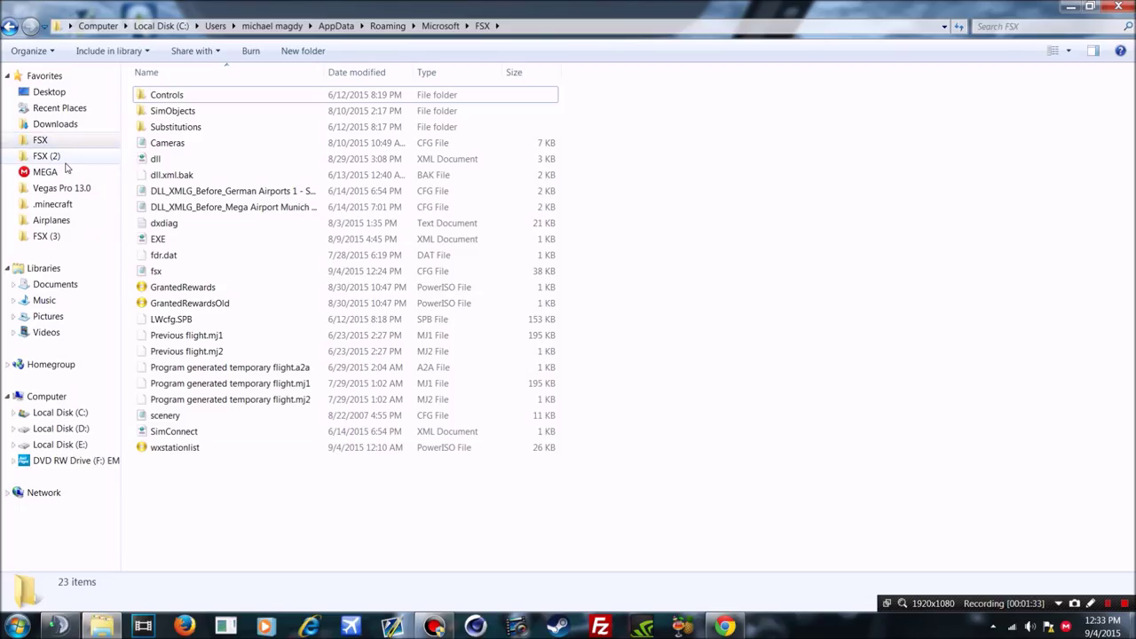
pyautogui.click(67, 158)
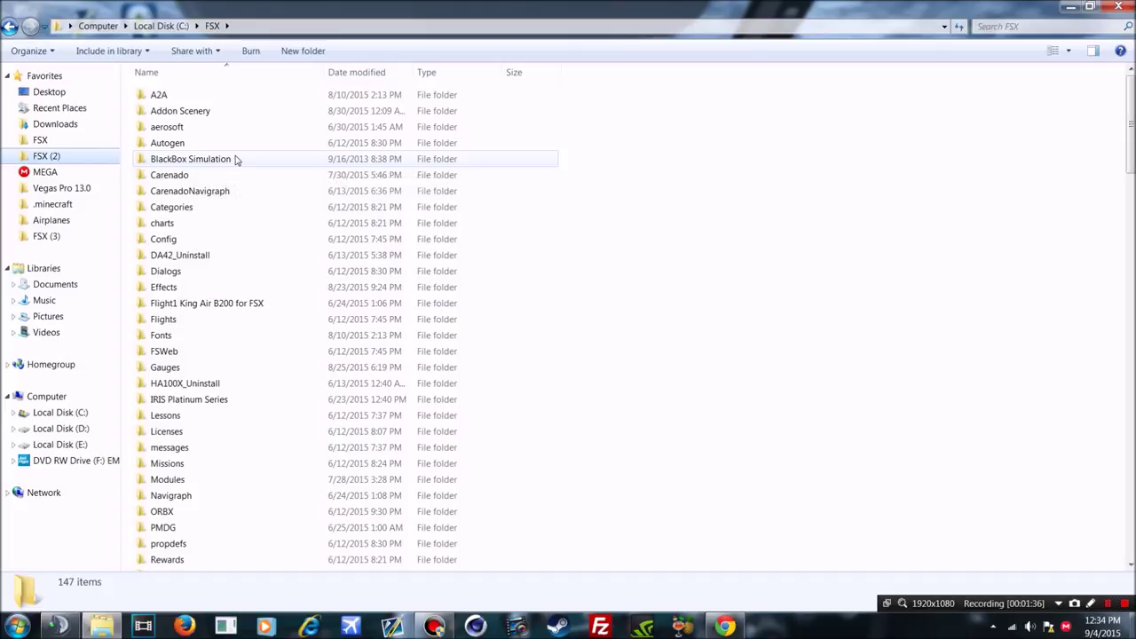
pyautogui.doubleClick(219, 142)
# Rename the Autogen default.xml to defaultOLD and return to the desktop.
pyautogui.click(213, 142)
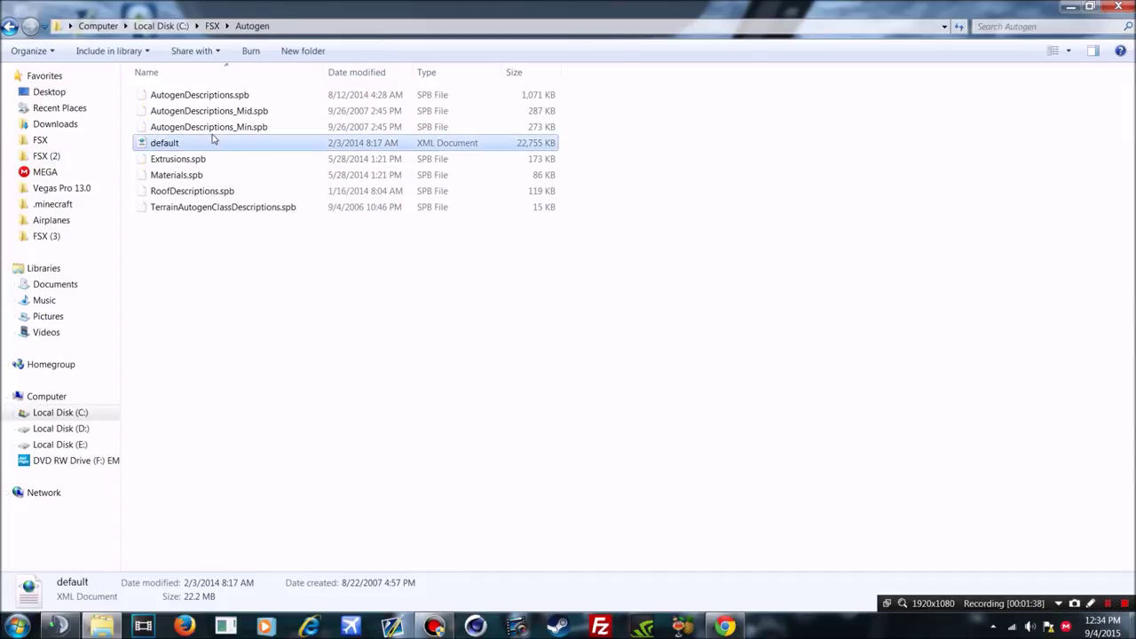
pyautogui.rightClick(213, 142)
pyautogui.click(254, 504)
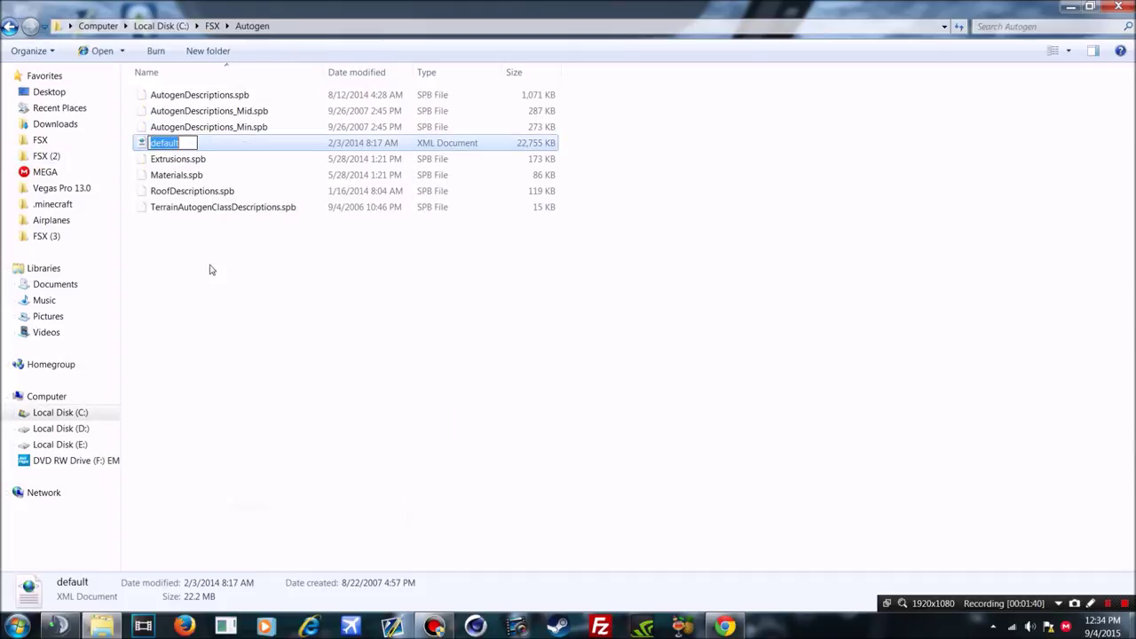
pyautogui.click(193, 143)
pyautogui.write('OLD')
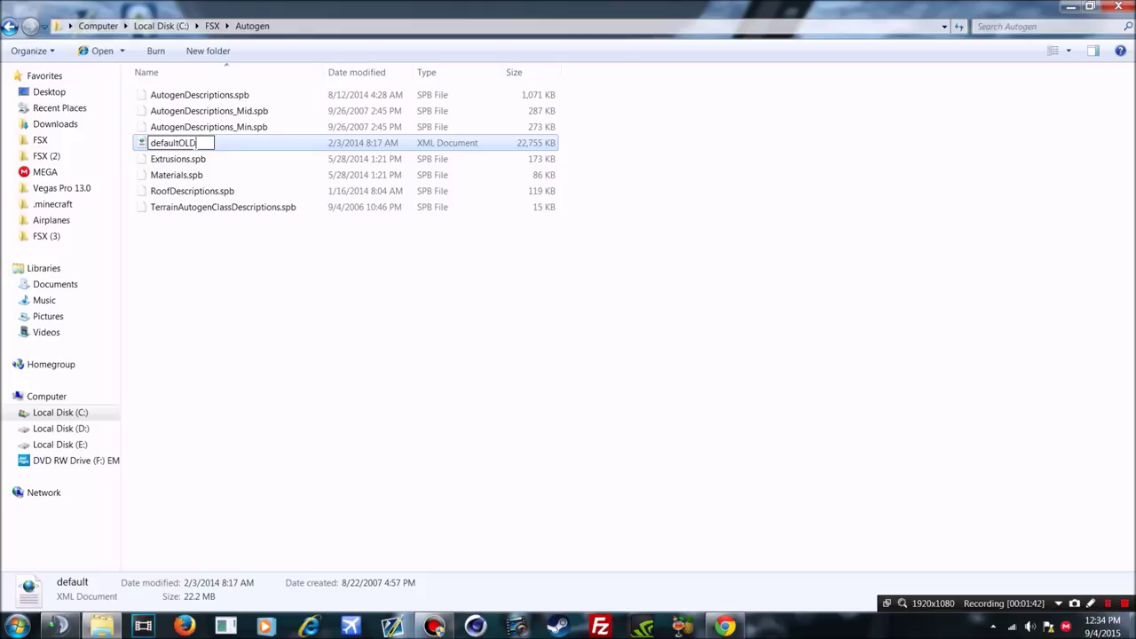
pyautogui.press('Return')
pyautogui.press('super+d')
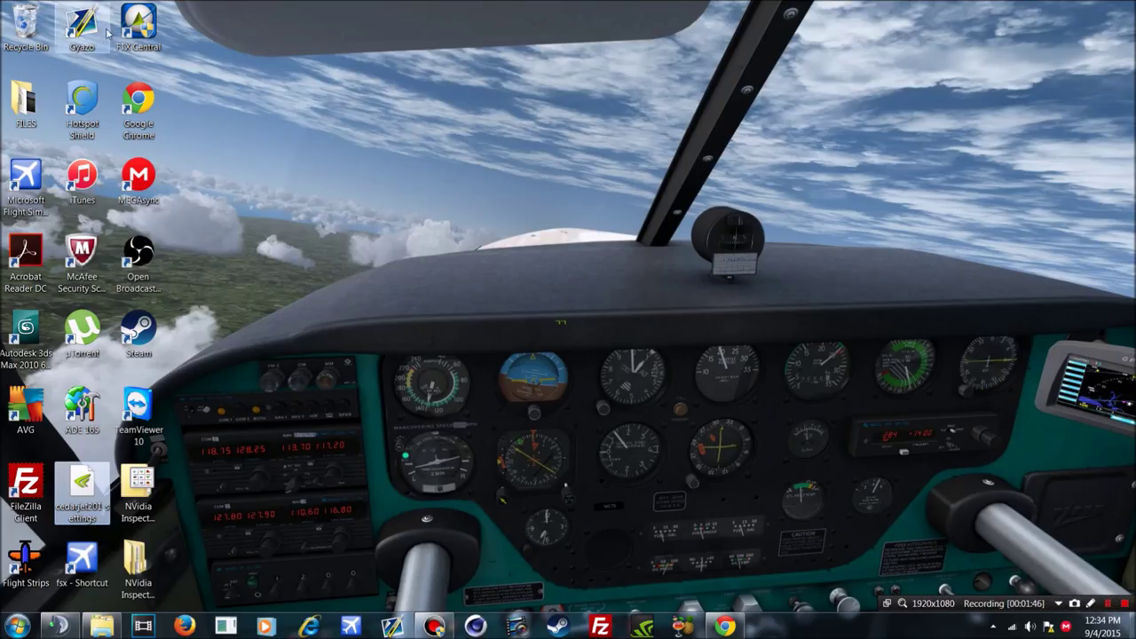
pyautogui.click(138, 27)
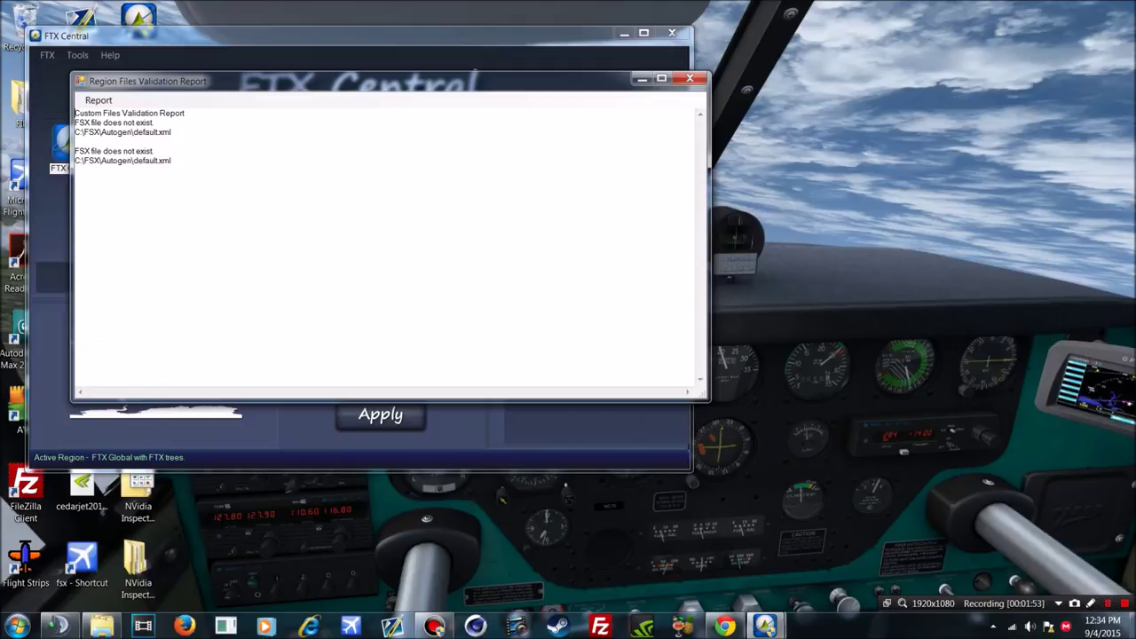
# Dismiss the region files validation report and look through FTX Central's menus for the flush option.
pyautogui.click(682, 81)
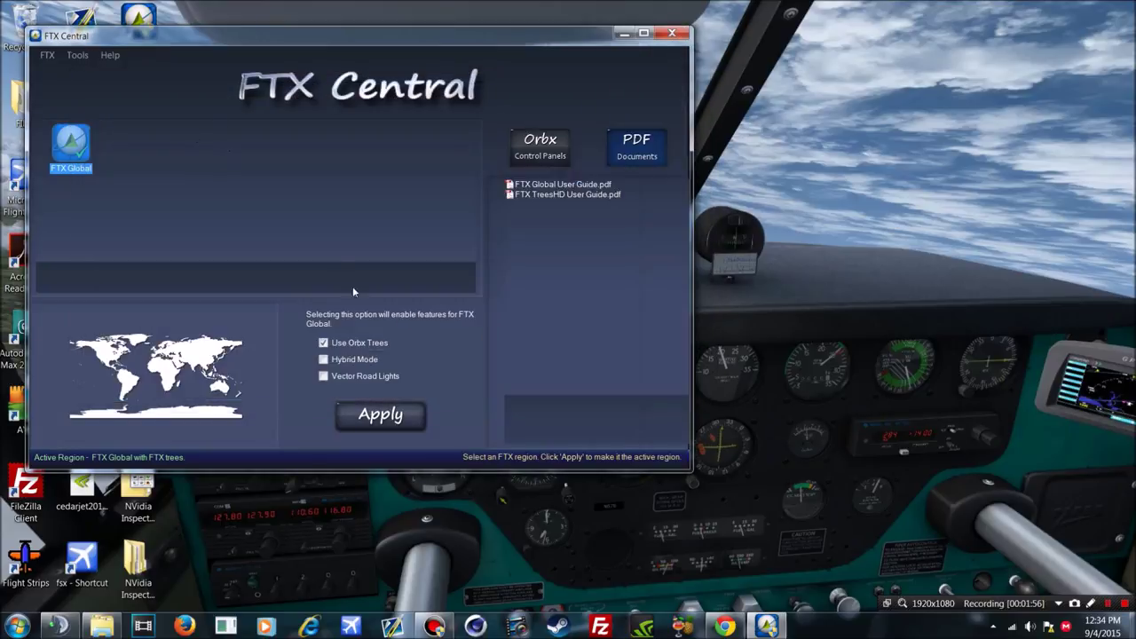
pyautogui.click(77, 55)
pyautogui.moveTo(81, 71)
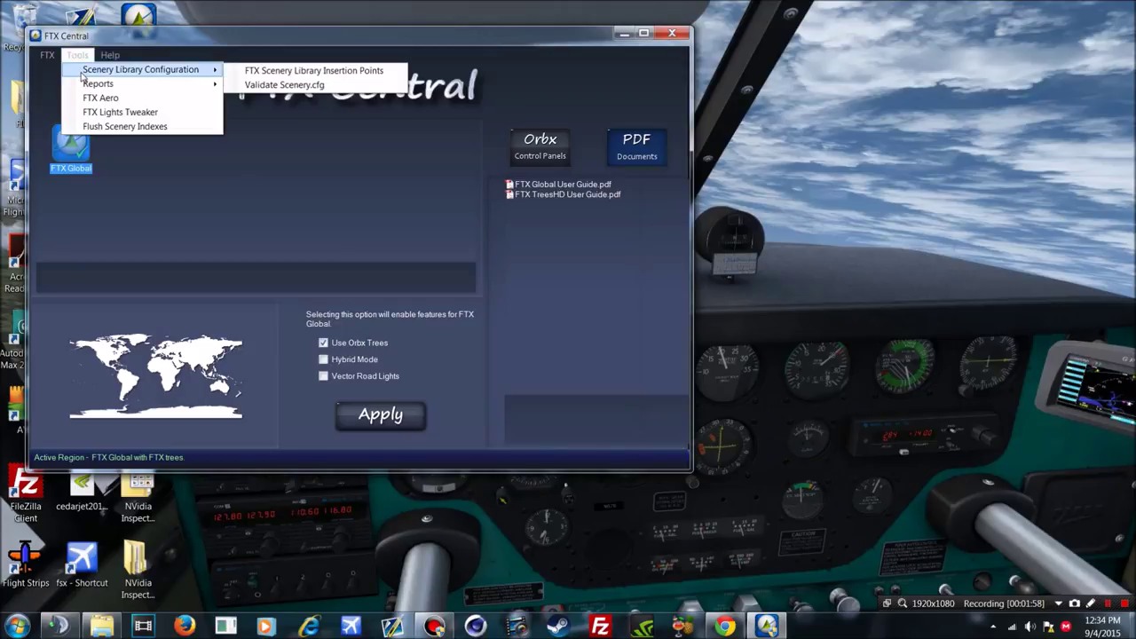
pyautogui.click(89, 45)
pyautogui.click(46, 55)
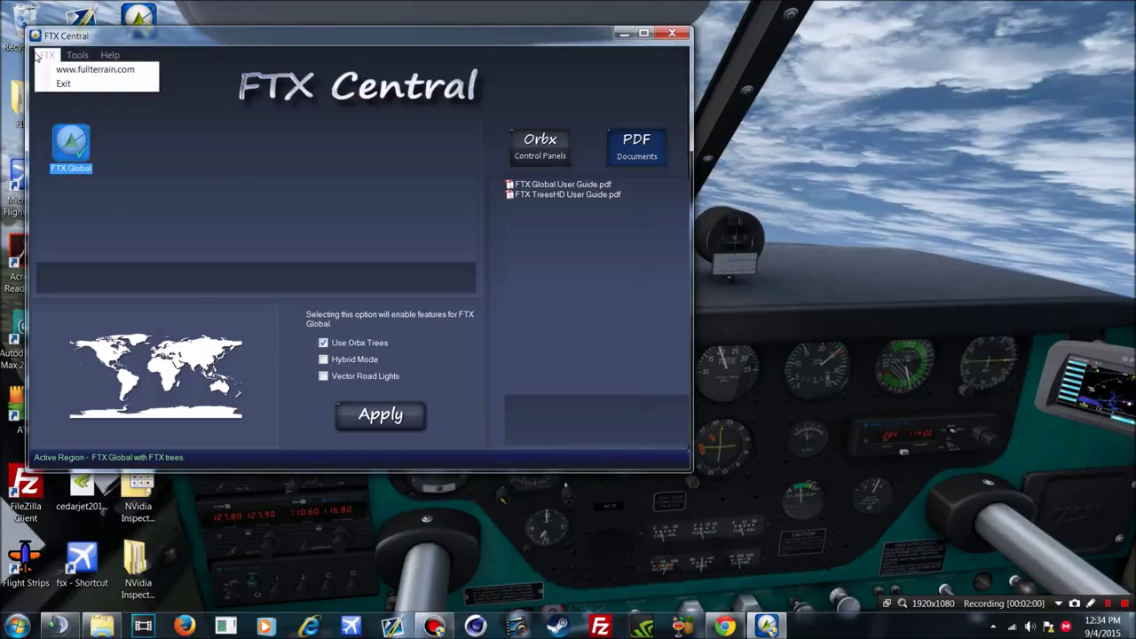
pyautogui.click(49, 55)
pyautogui.click(110, 55)
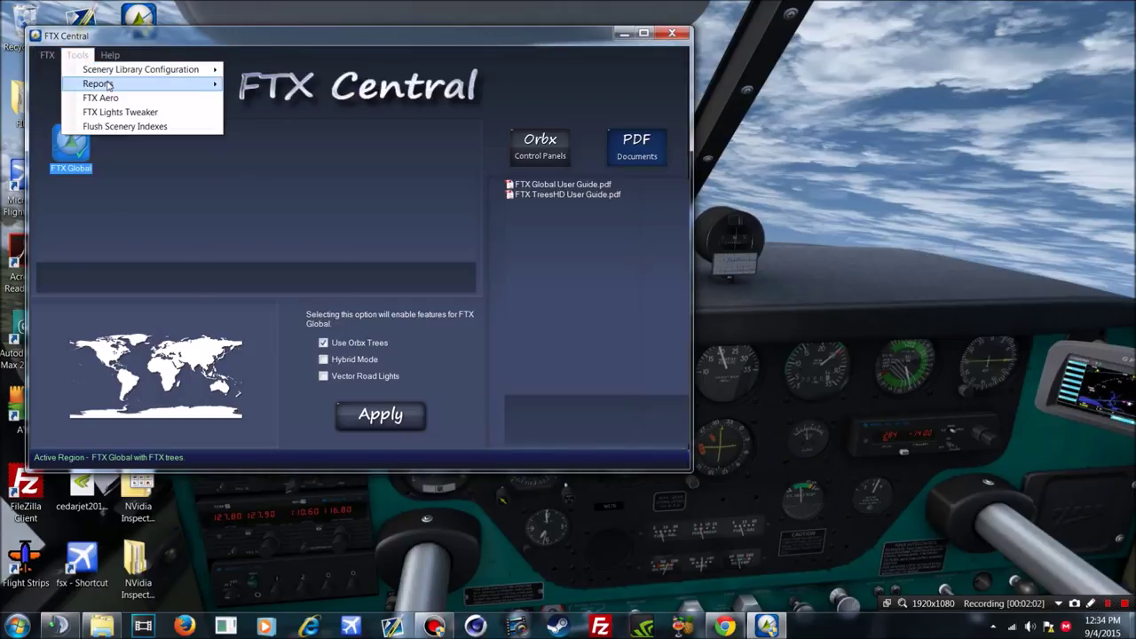
# Flush the FSX scenery indexes, re-apply the FTX Global region, and close FTX Central.
pyautogui.click(123, 125)
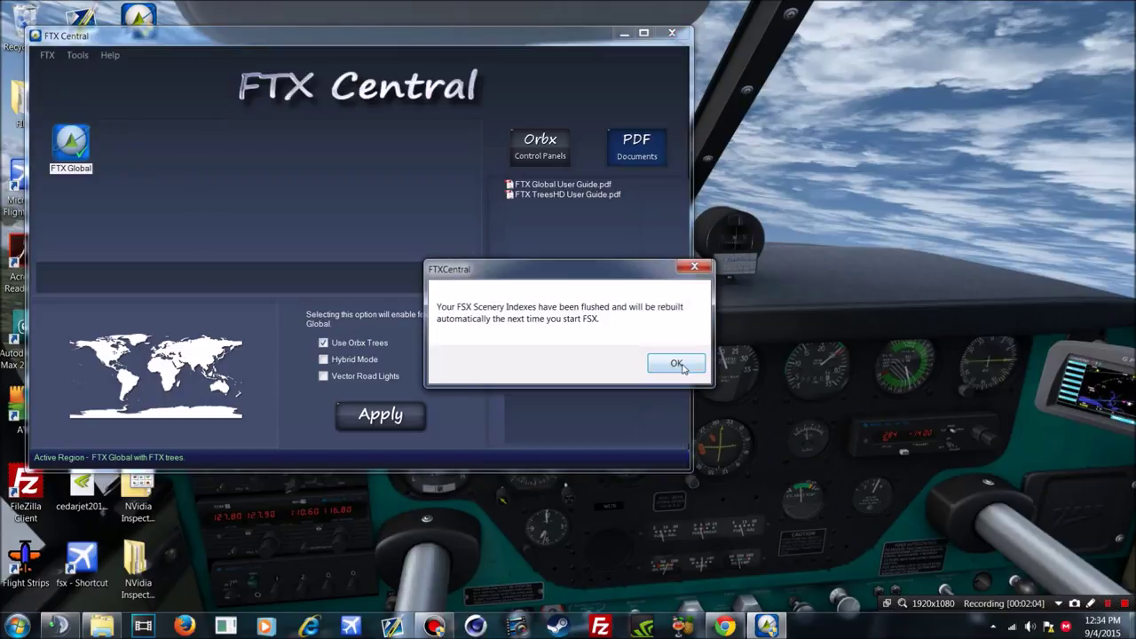
pyautogui.click(678, 366)
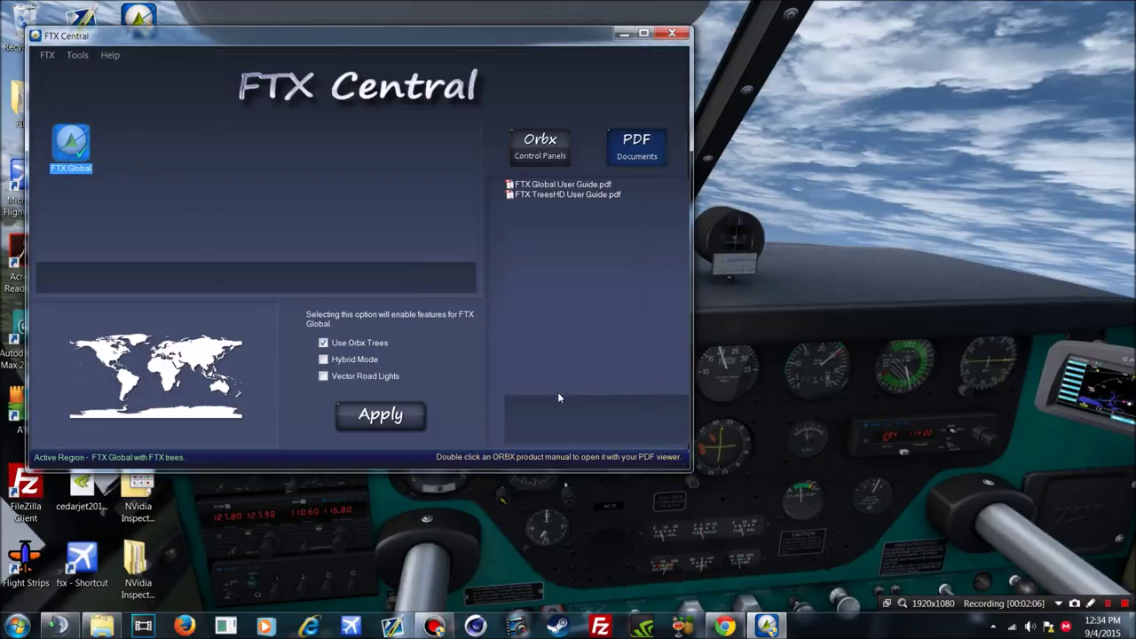
pyautogui.click(418, 412)
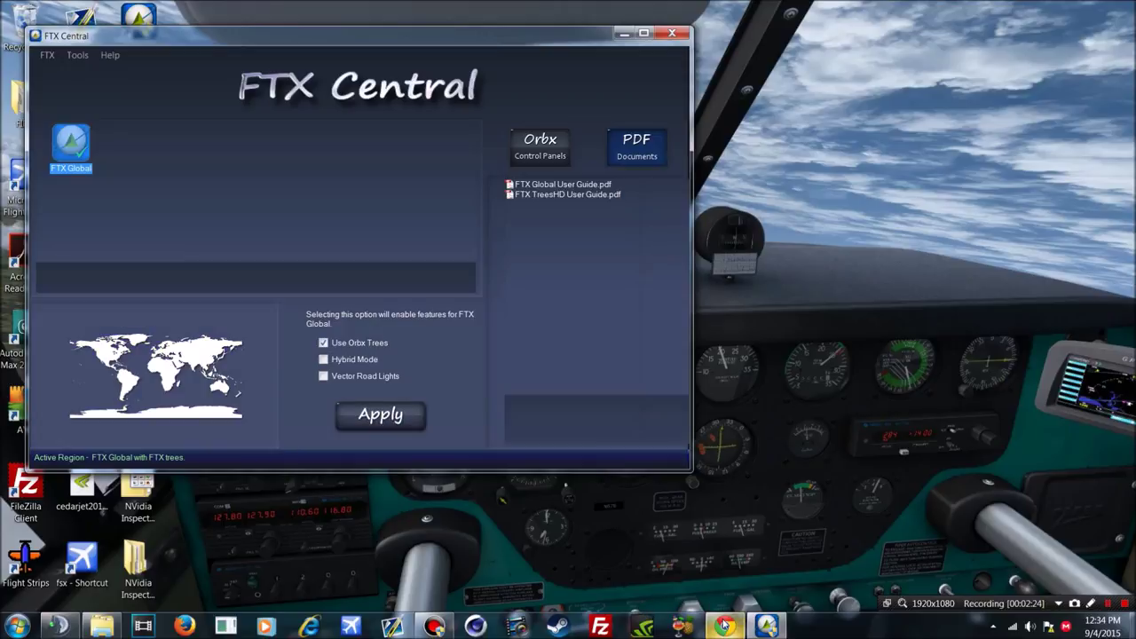
pyautogui.click(671, 33)
# Show the Airforceproud95 channel's uploaded videos in Chrome, then close that channel tab.
pyautogui.click(736, 630)
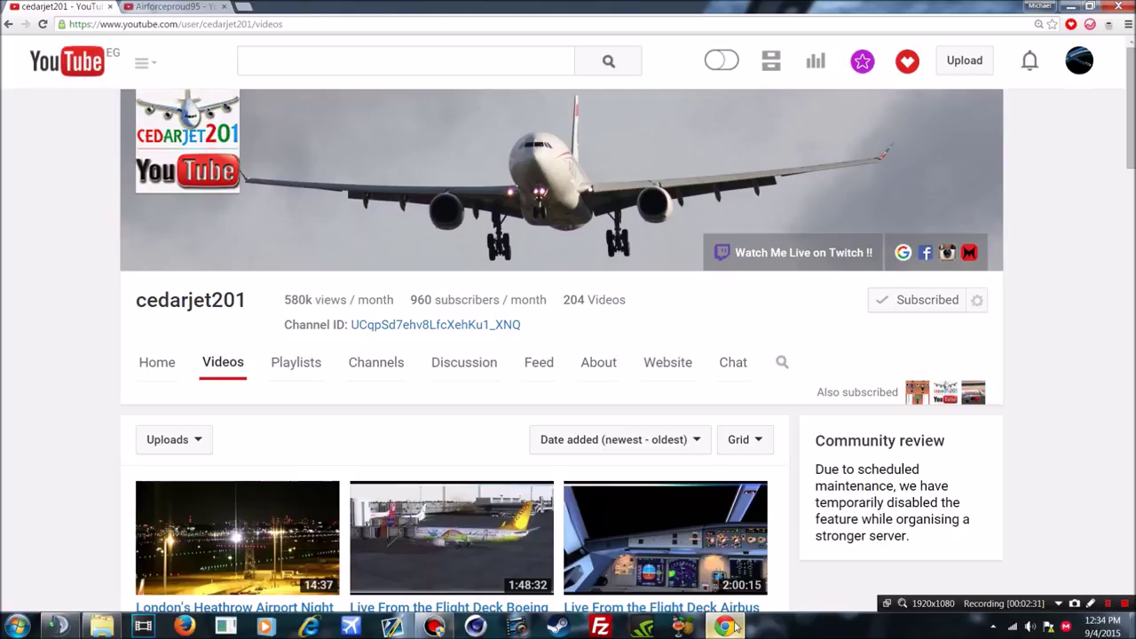
pyautogui.click(175, 6)
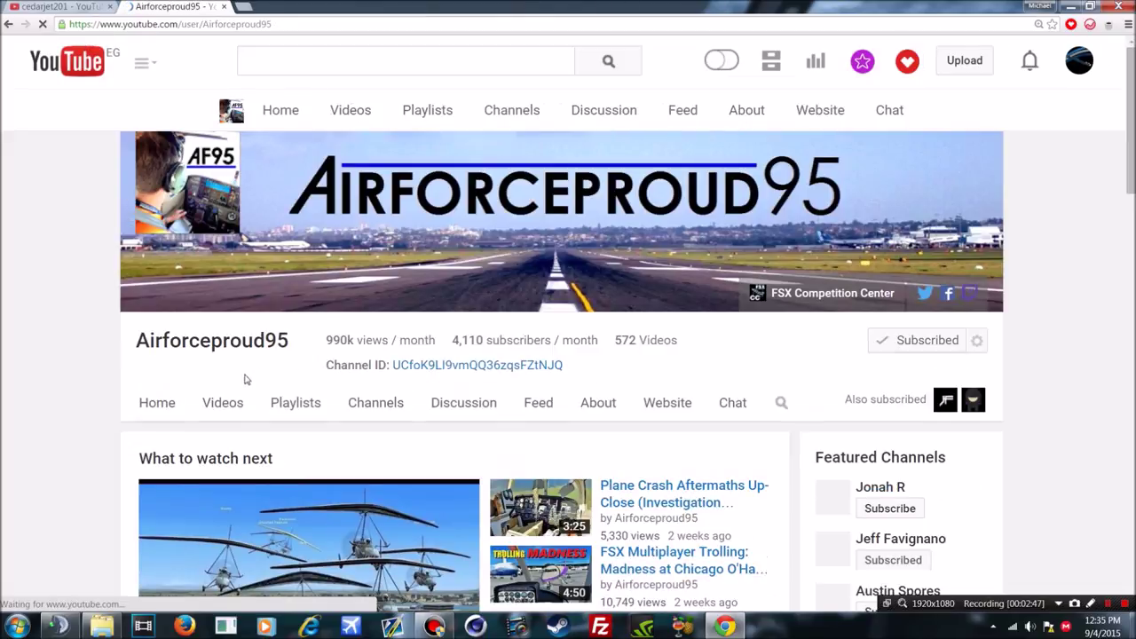
pyautogui.click(223, 401)
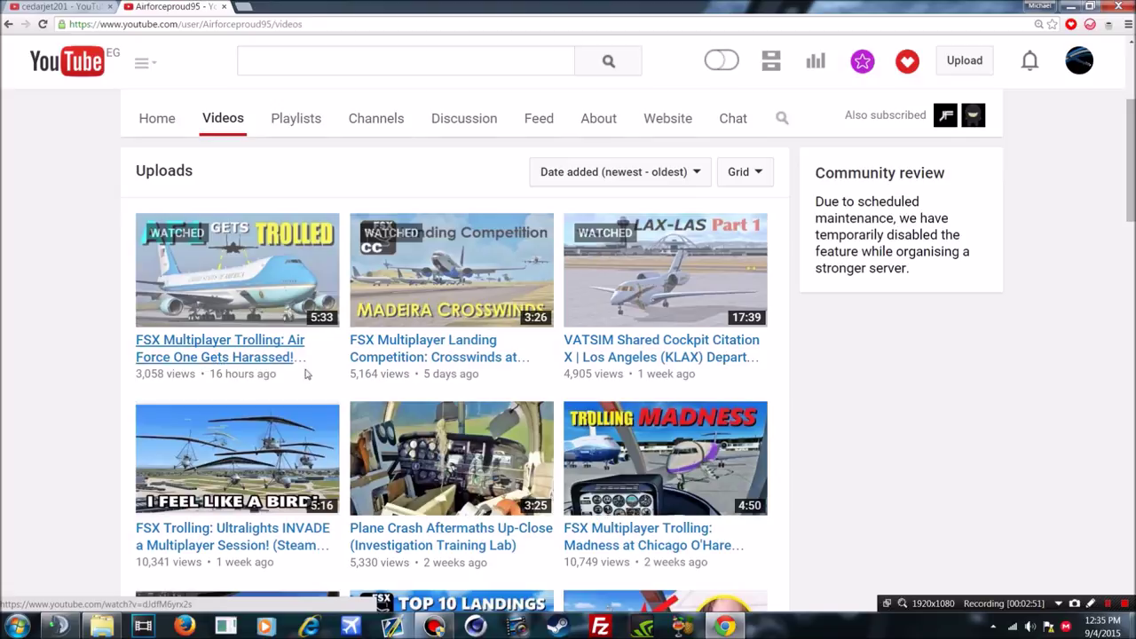
pyautogui.click(224, 7)
# Move the Flight Simulator shortcut out and back, then view TeamSpeak 3's Scandinavian Virtual server and minimize it.
pyautogui.press('super+d')
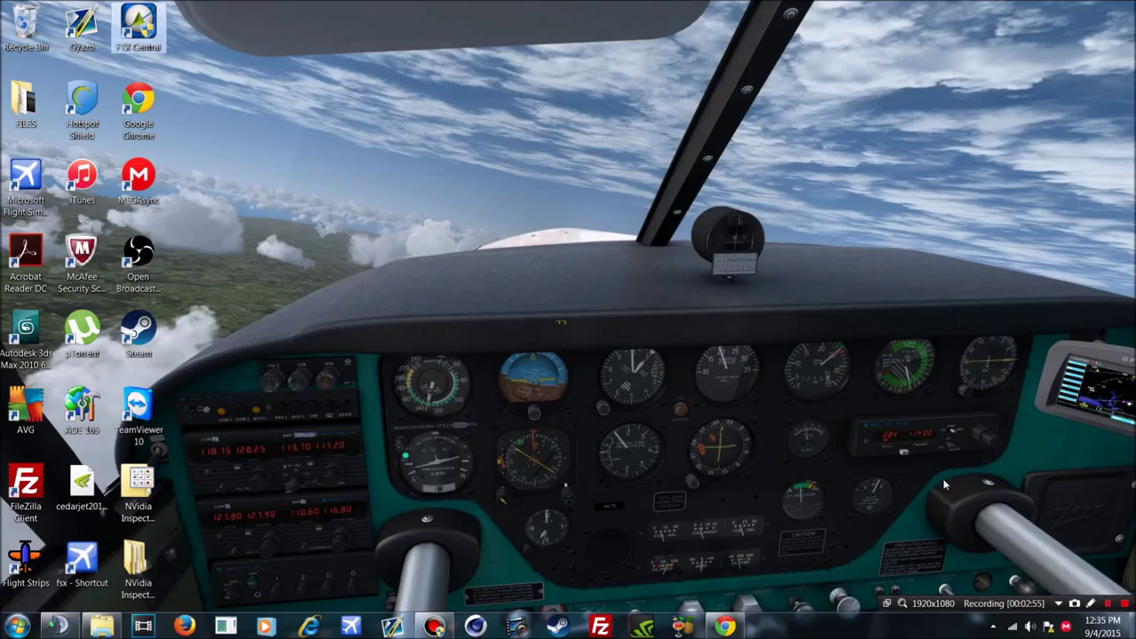
pyautogui.moveTo(27, 182); pyautogui.dragTo(420, 125)
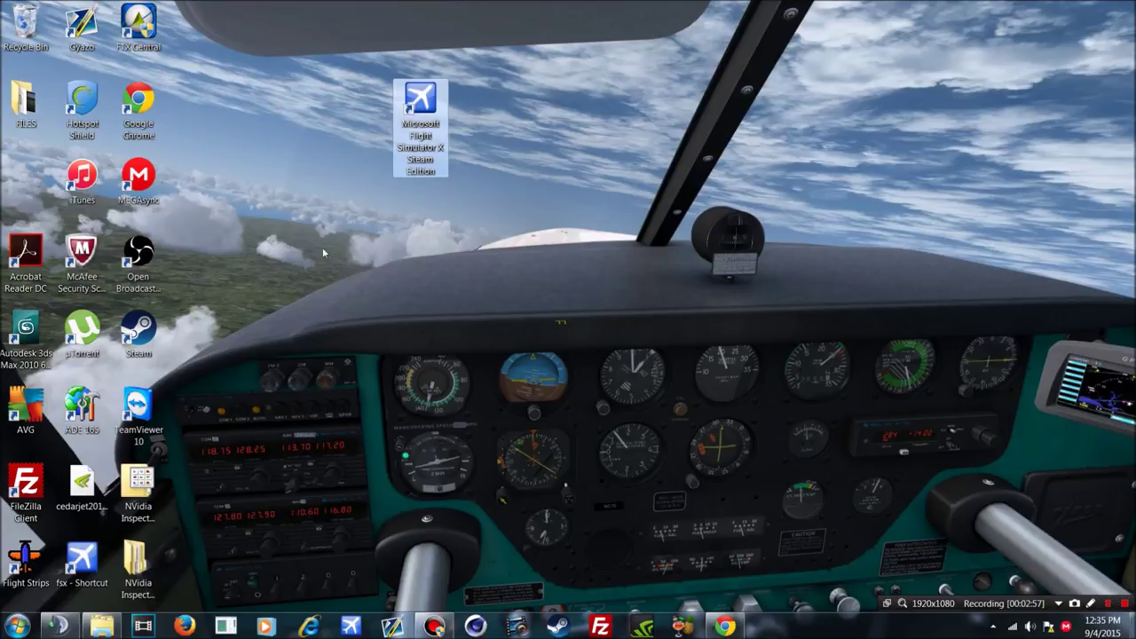
pyautogui.moveTo(417, 107)
pyautogui.mouseDown()
pyautogui.moveTo(177, 217)
pyautogui.moveTo(23, 185)
pyautogui.mouseUp()
pyautogui.click(82, 559)
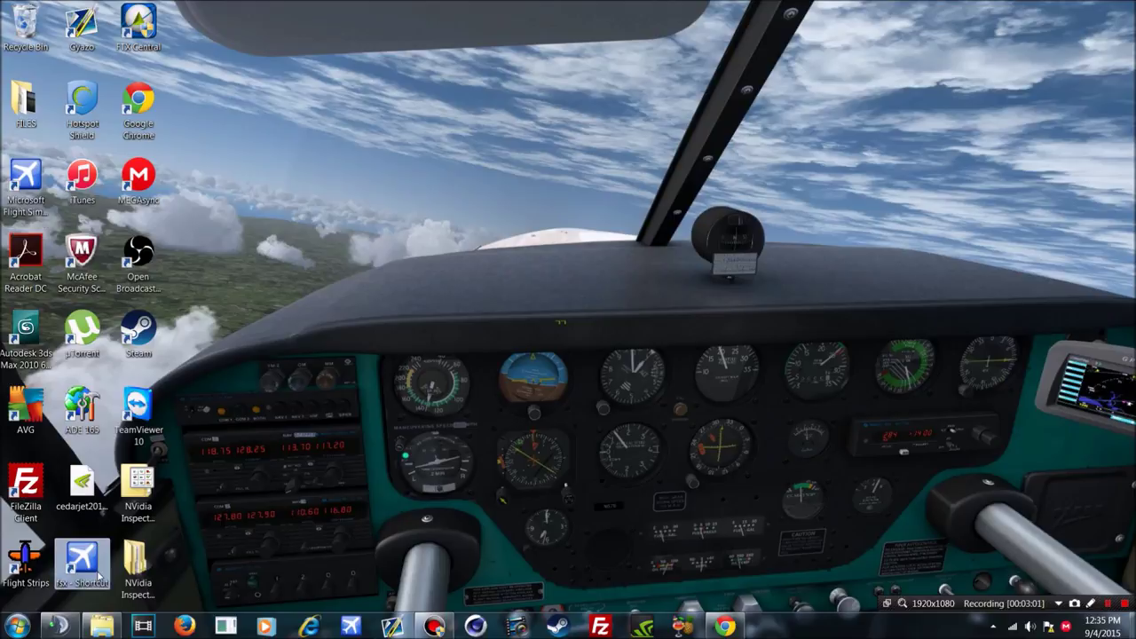
pyautogui.click(71, 529)
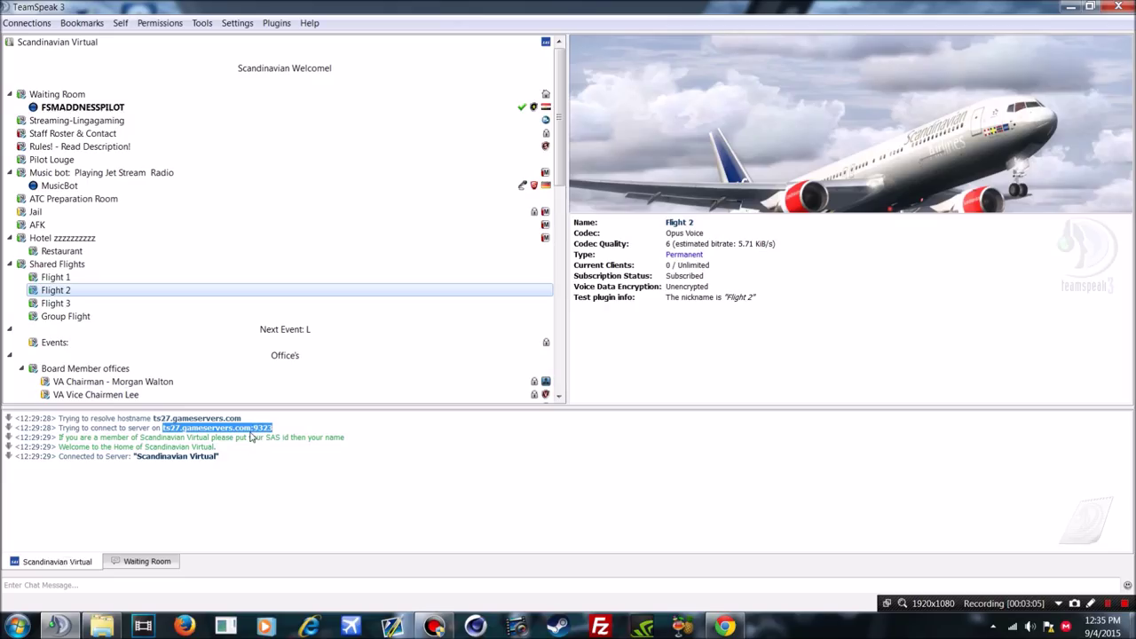
pyautogui.click(1070, 7)
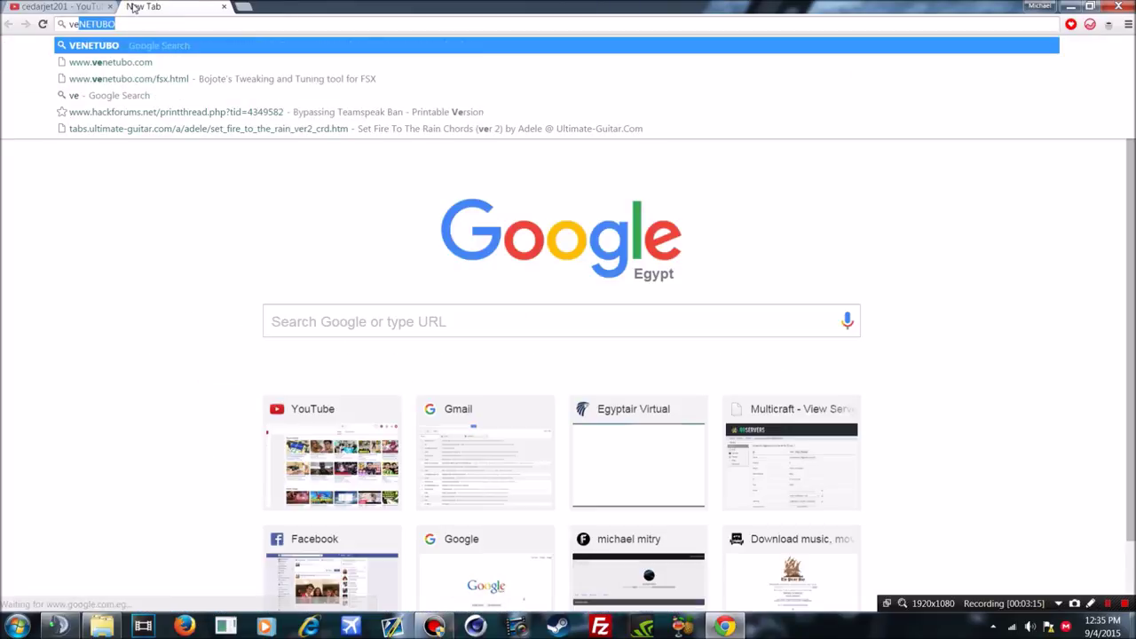
# Open Bojote's FSX tweaking tool page at venetubo.com/fsx.html, then close that tab.
pyautogui.press('Down')
pyautogui.press('Down')
pyautogui.press('Return')
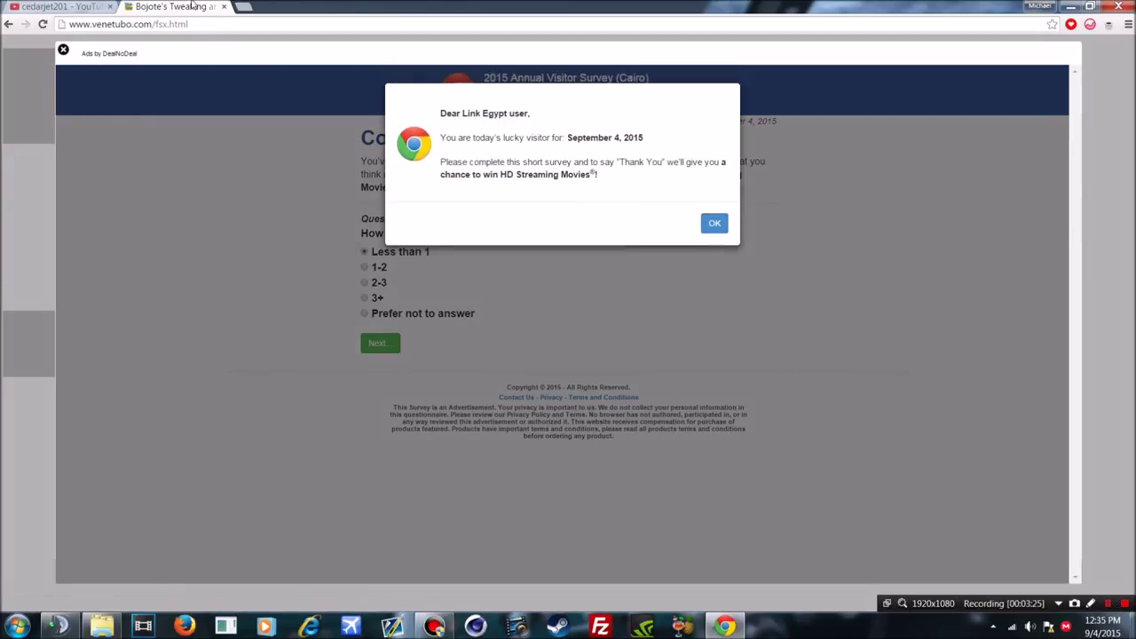
pyautogui.click(225, 7)
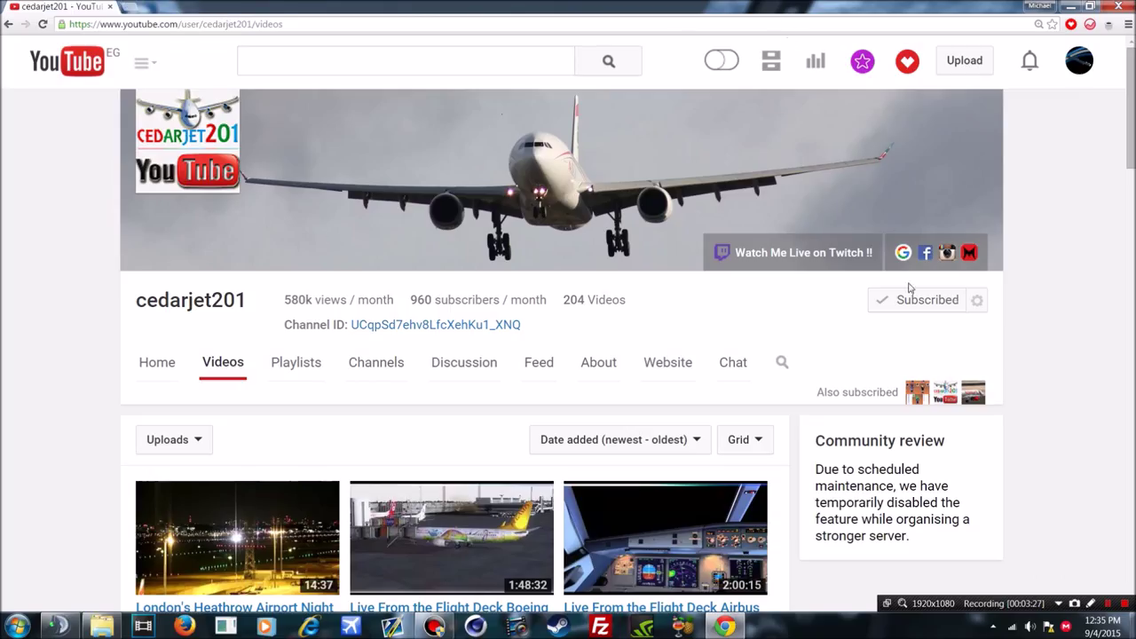
# Close the Chrome window showing the cedarjet201 YouTube channel.
pyautogui.click(1118, 6)
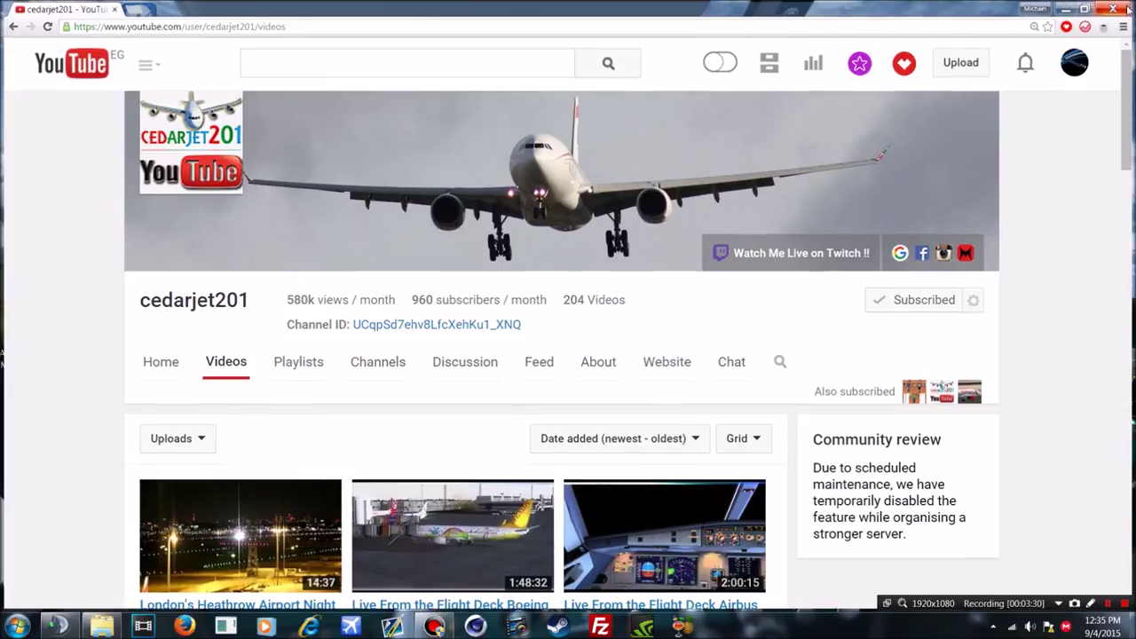